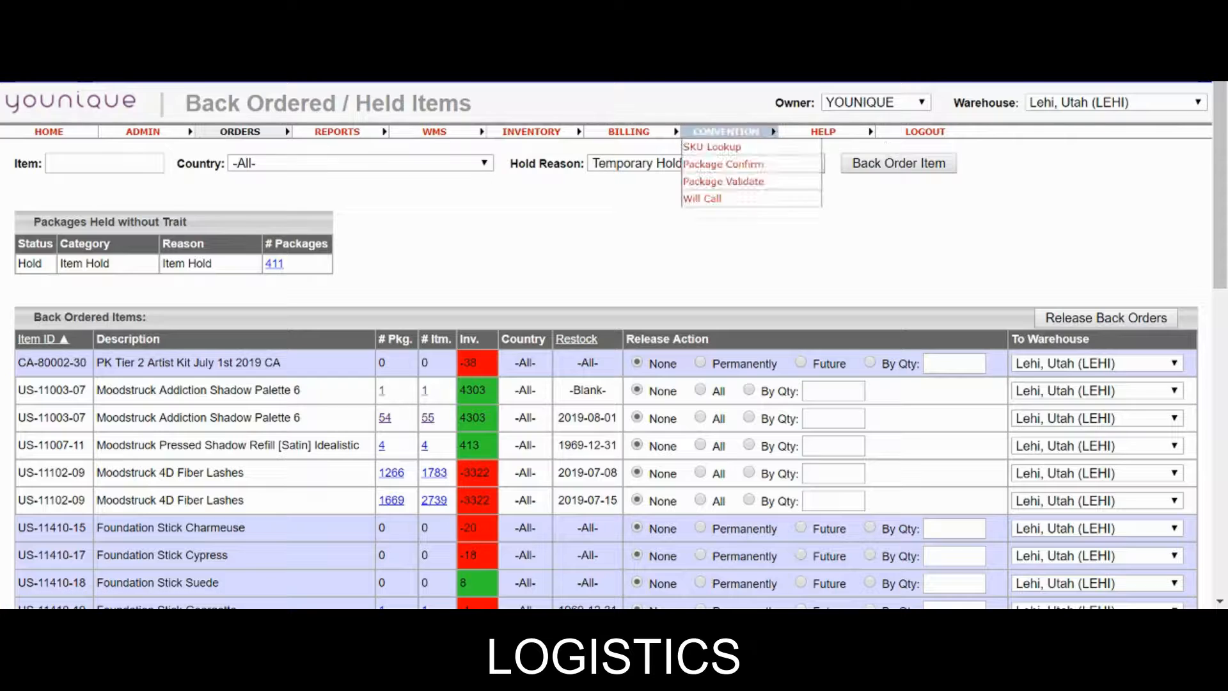
Search the items by the name "lip liner" and select US-12101-08, Lip Liner Pencil - Popular
{"action": "left_click", "coordinate": [128, 164]}
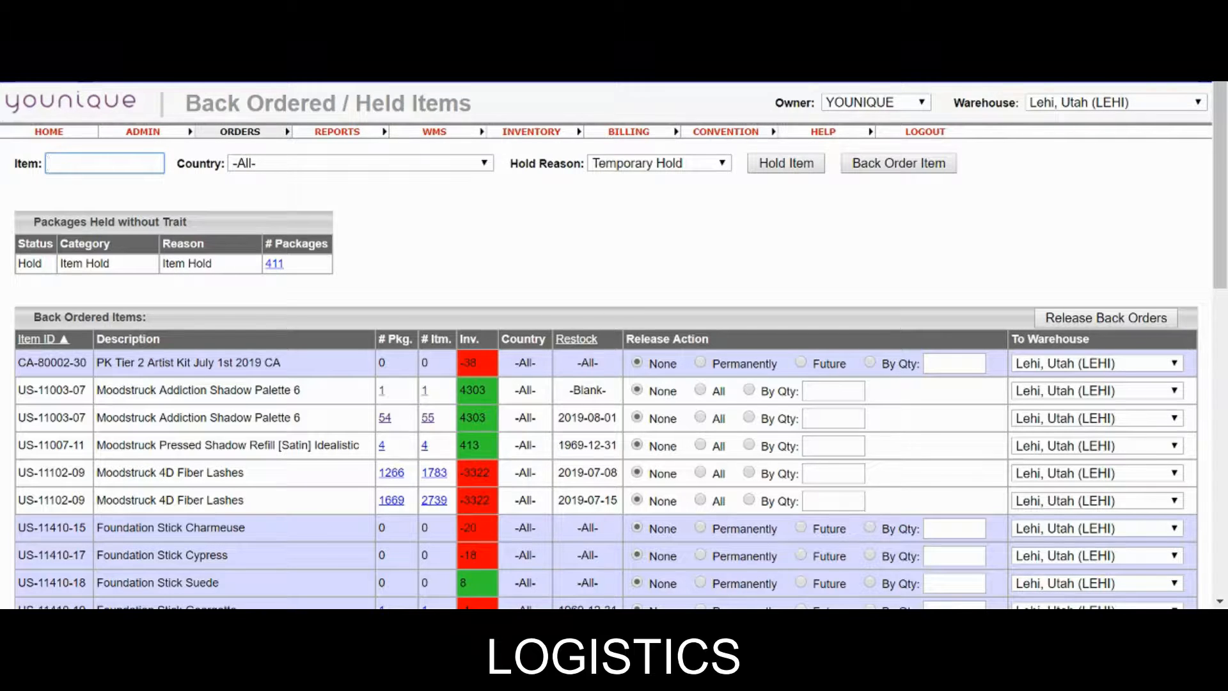
{"action": "type", "text": "lip"}
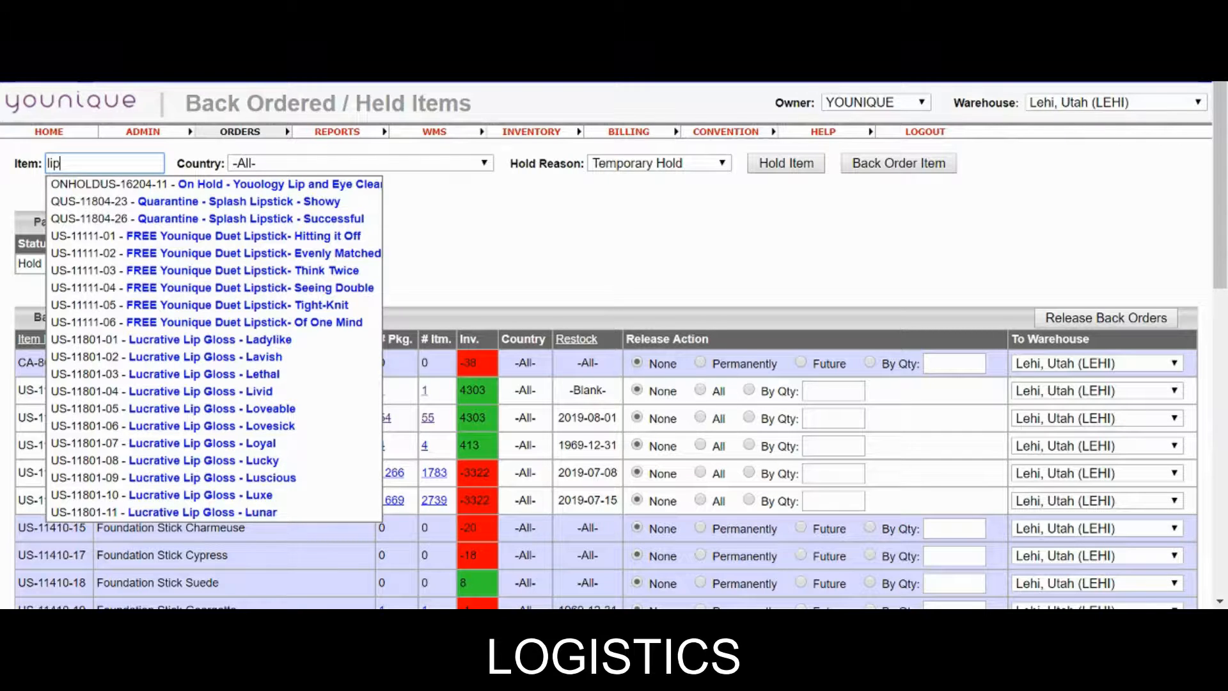
{"action": "type", "text": " liner"}
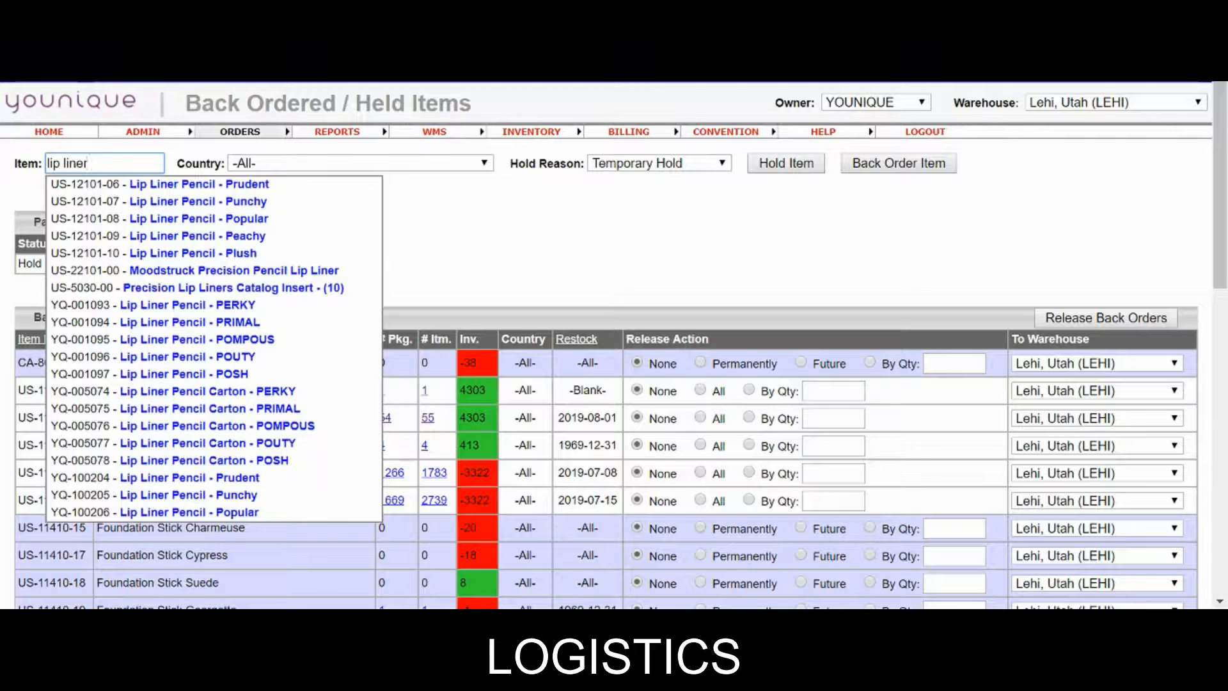
{"action": "left_click", "coordinate": [151, 219]}
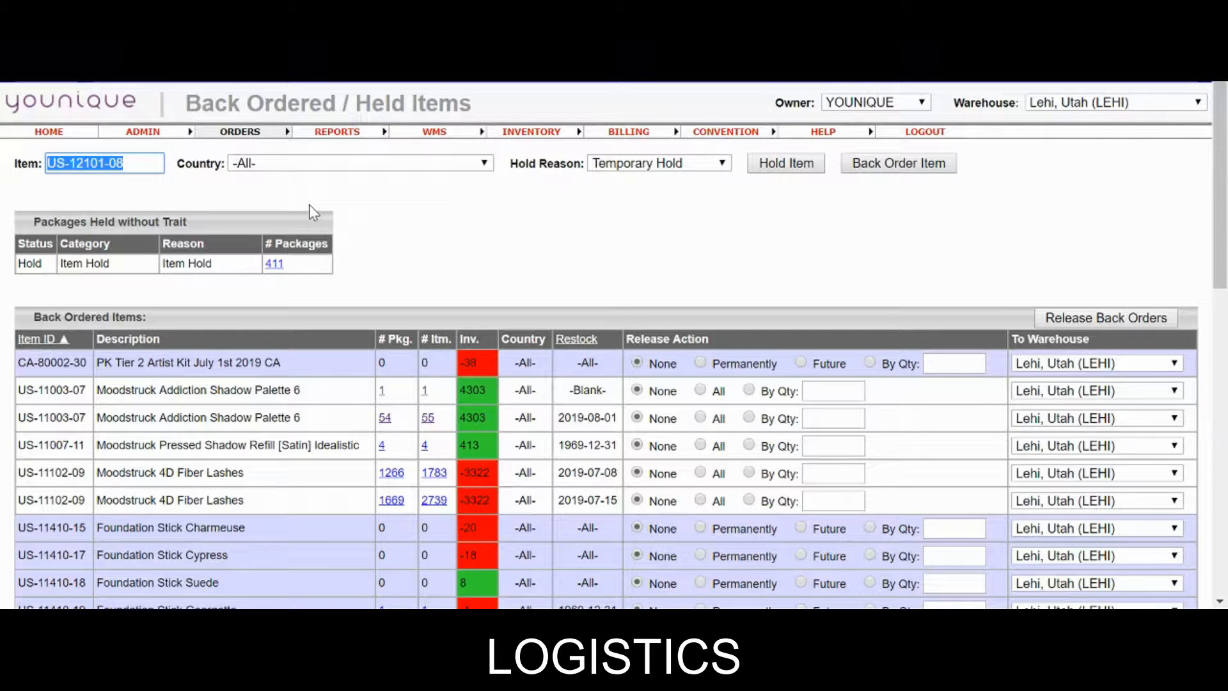
Replace the chosen item with US-31003-03, Addiction Shadow Palette Set of 3, by searching its item ID
{"action": "key", "text": "BackSpace"}
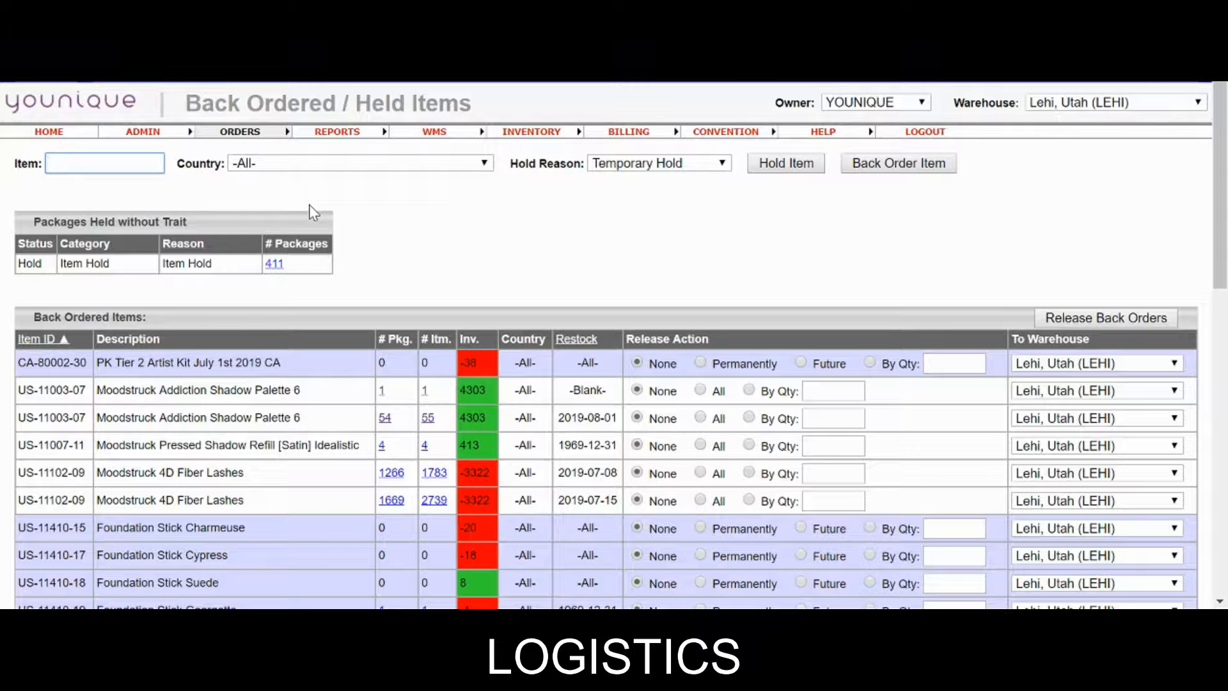
{"action": "type", "text": "us-"}
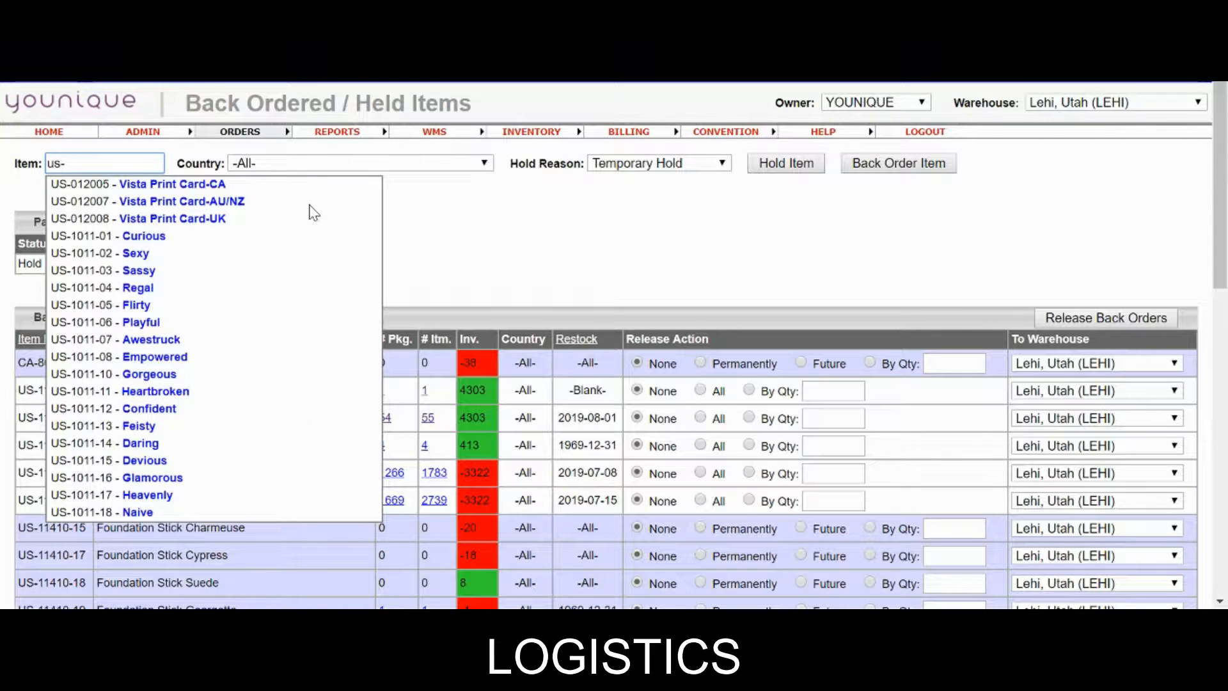
{"action": "type", "text": "3"}
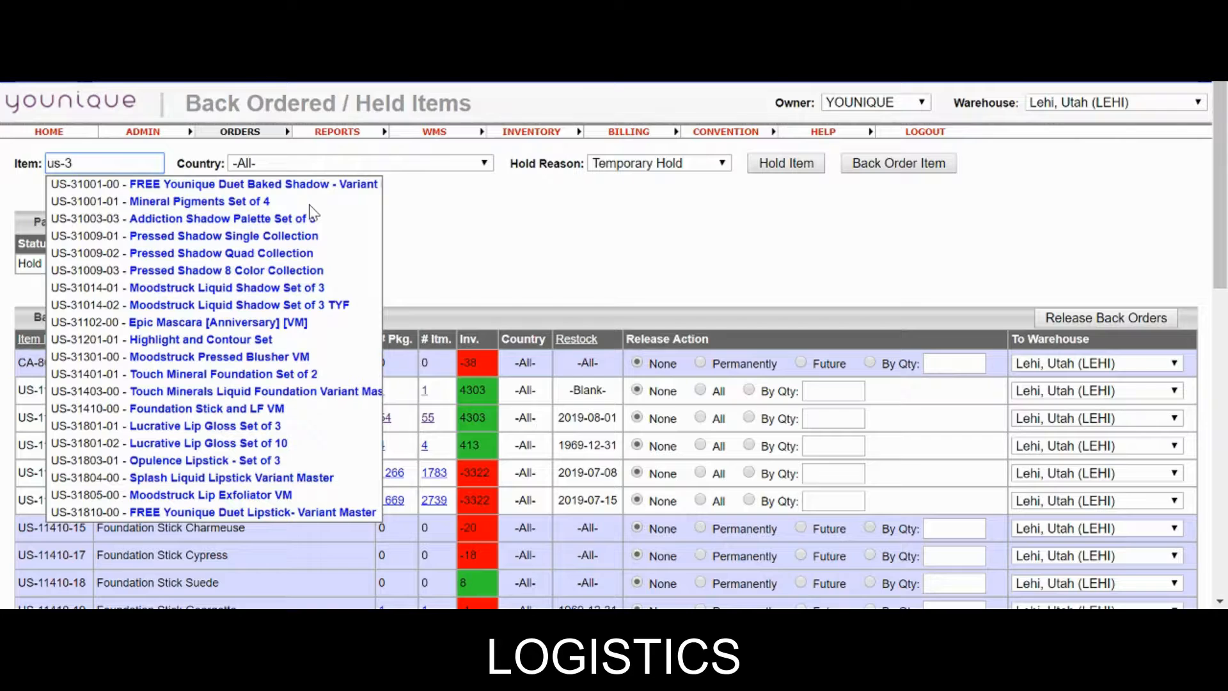
{"action": "type", "text": "1003"}
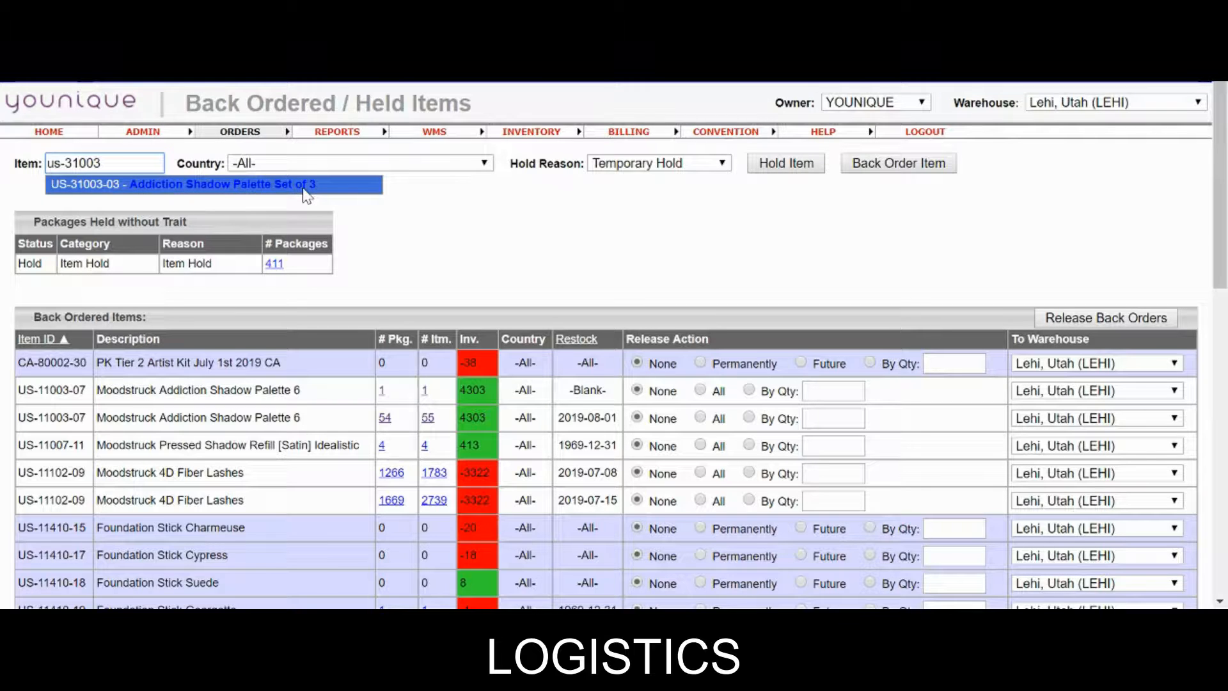
{"action": "left_click", "coordinate": [302, 190]}
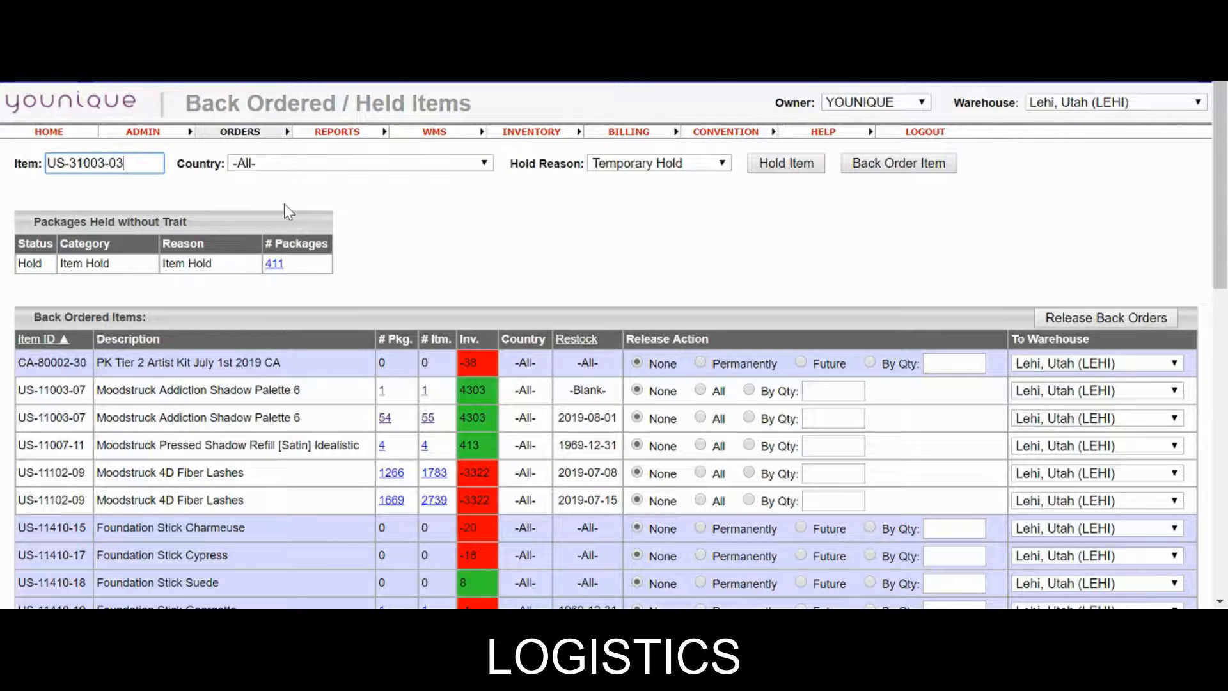
Review the country options available for the Lehi, Utah warehouse and the list of selectable warehouses
{"action": "left_click", "coordinate": [278, 170]}
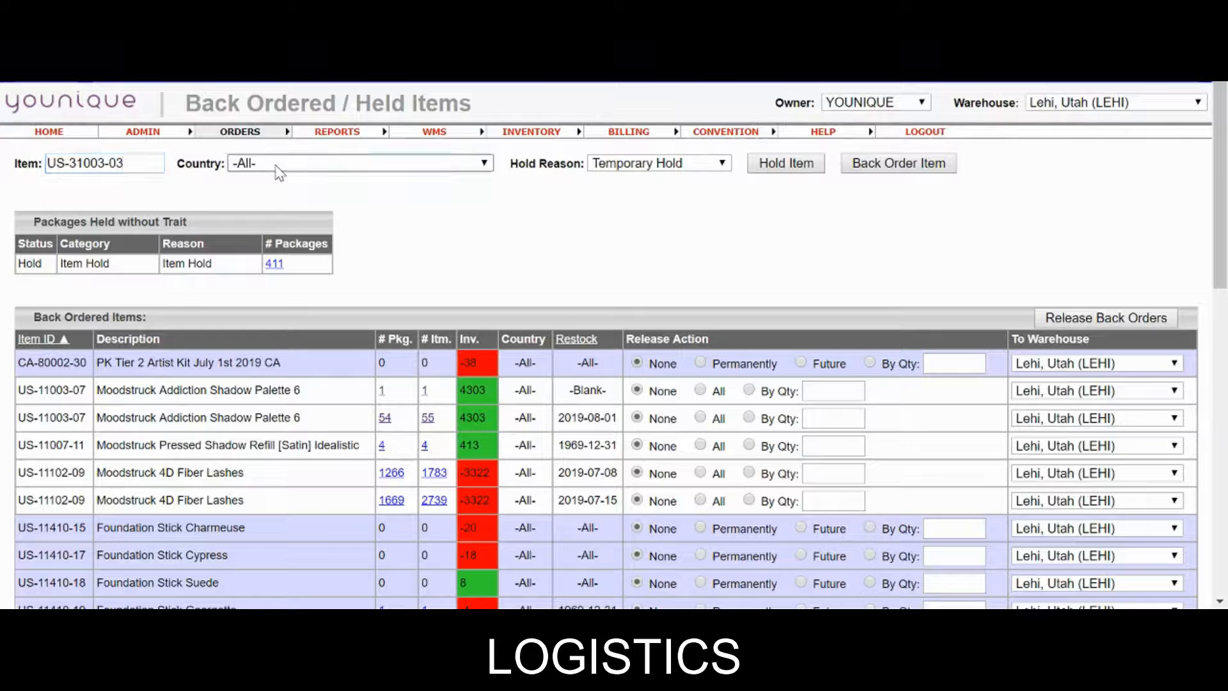
{"action": "left_click", "coordinate": [278, 167]}
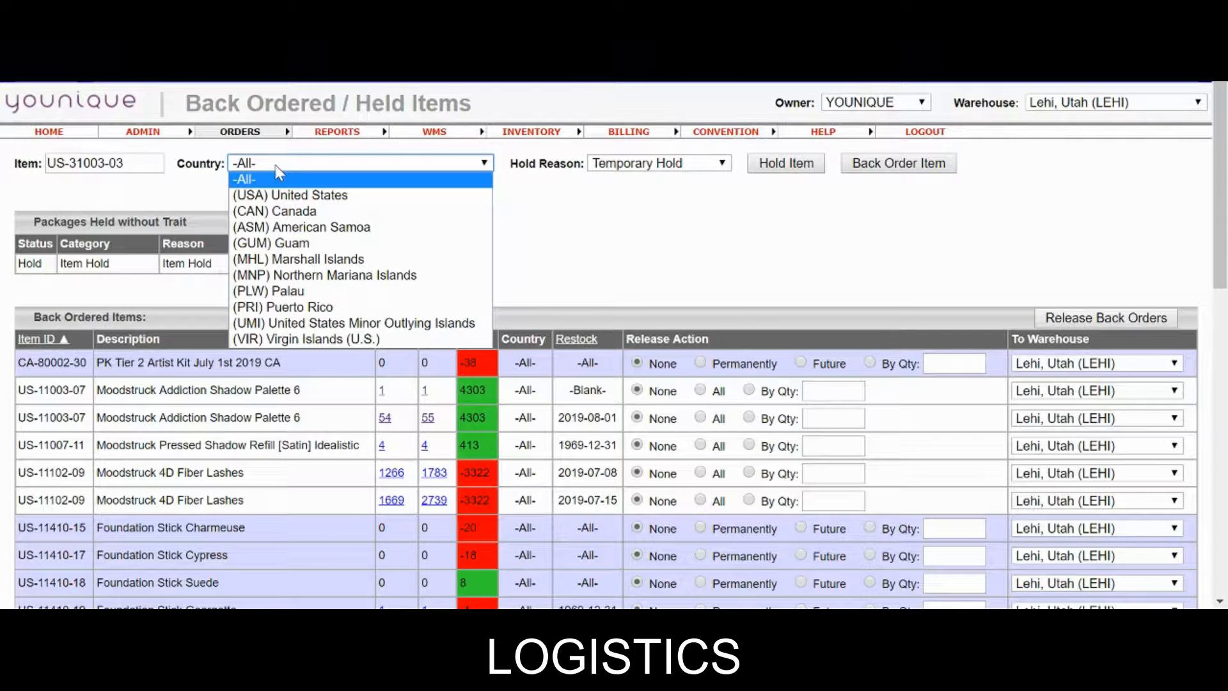
{"action": "left_click", "coordinate": [276, 168]}
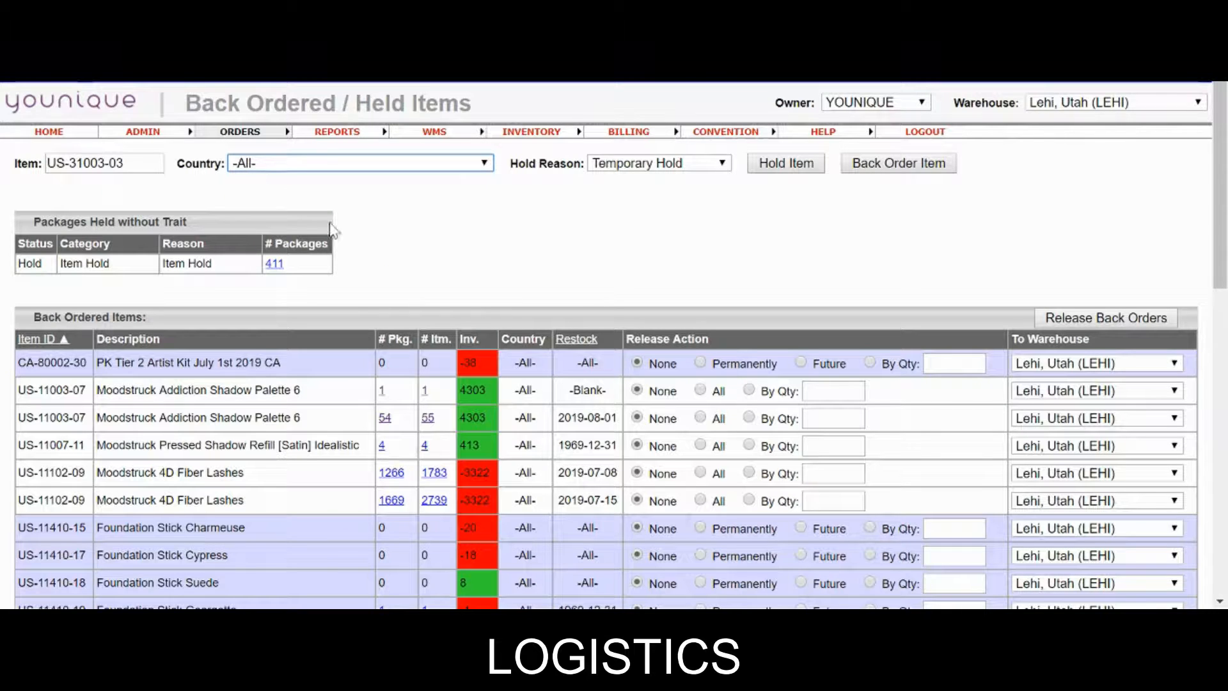
{"action": "left_click", "coordinate": [1092, 114]}
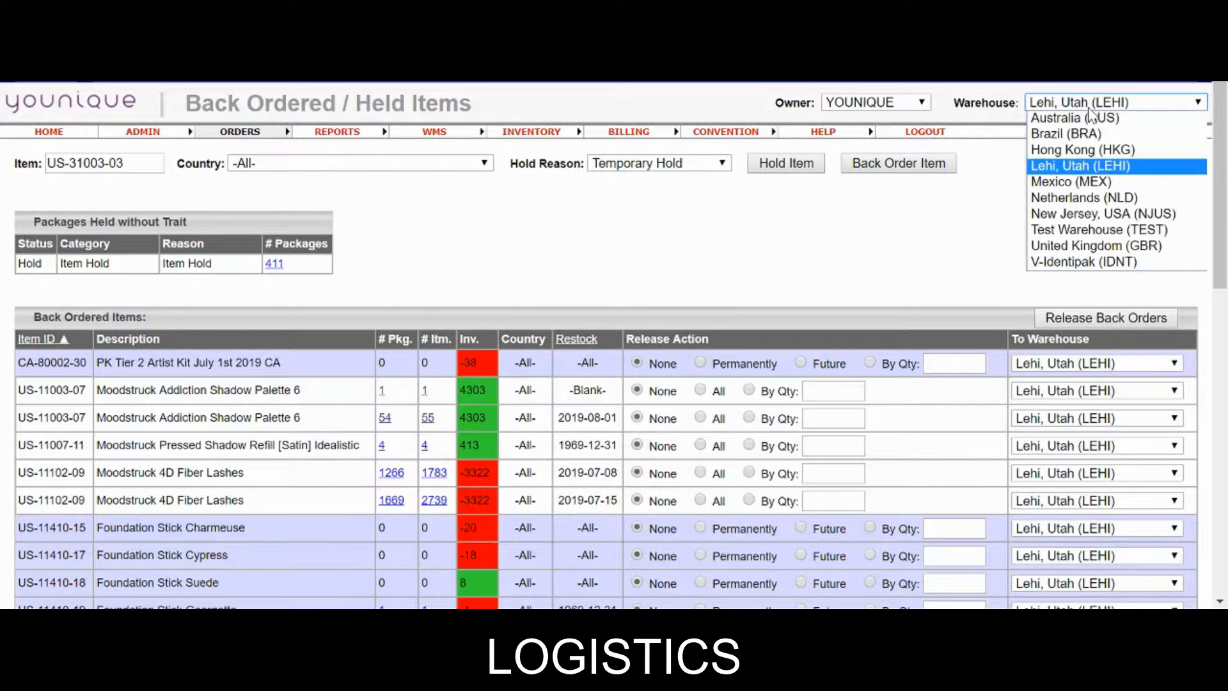
{"action": "left_click", "coordinate": [1091, 109]}
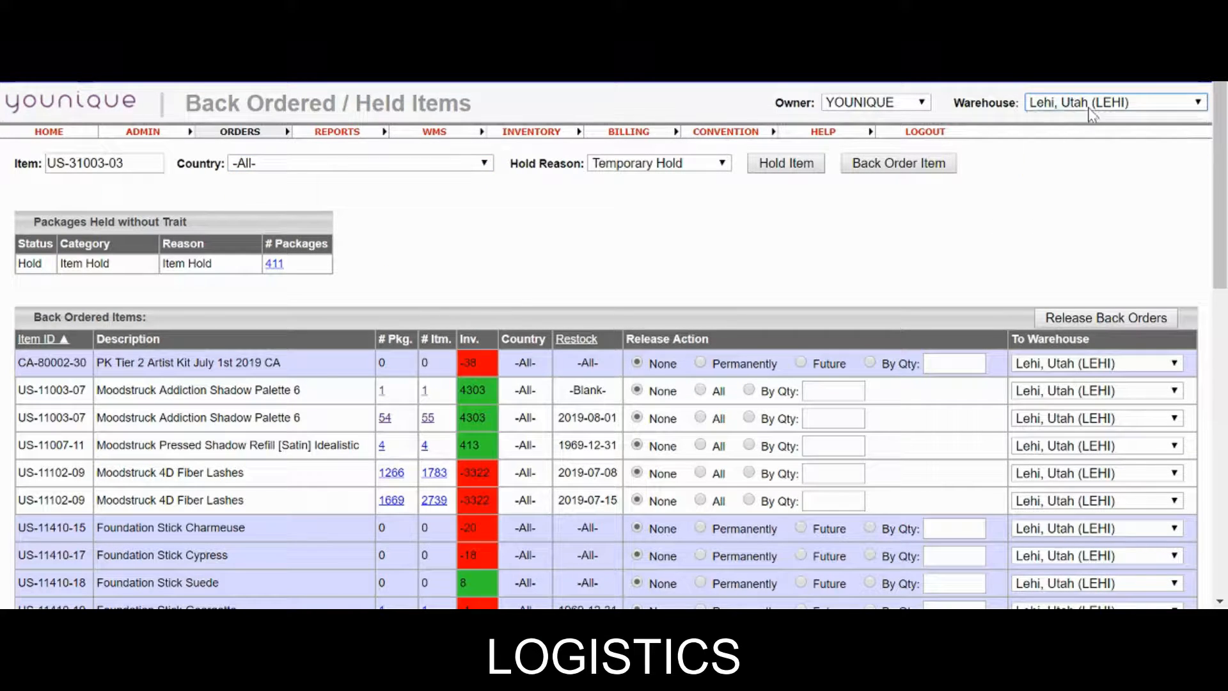
{"action": "left_click", "coordinate": [324, 165]}
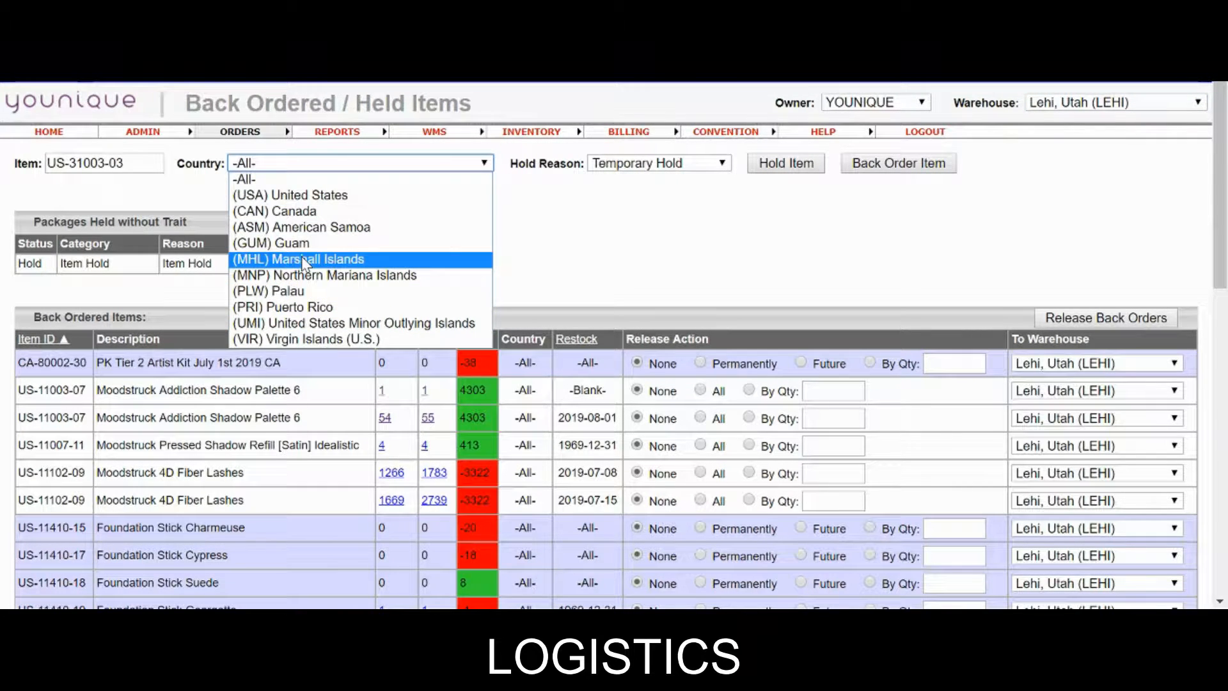
{"action": "left_click", "coordinate": [601, 221]}
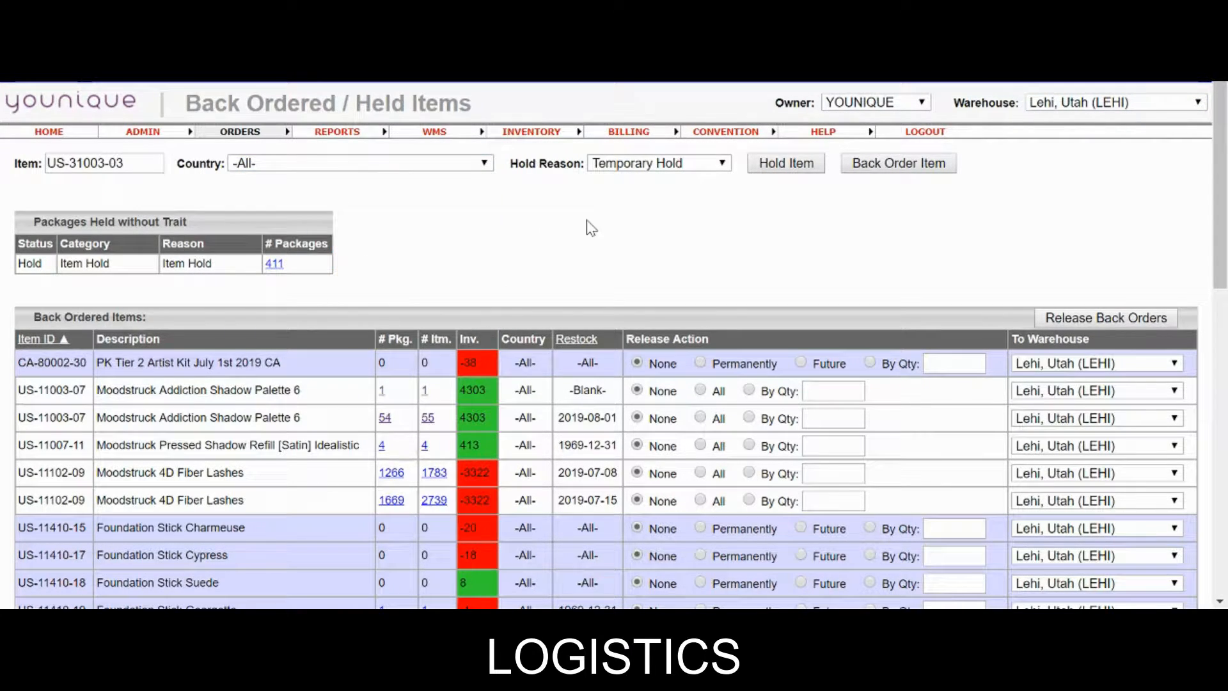
Switch the warehouse to Netherlands (NLD) and review the country options it offers
{"action": "left_click", "coordinate": [1074, 109]}
{"action": "left_click", "coordinate": [1077, 198]}
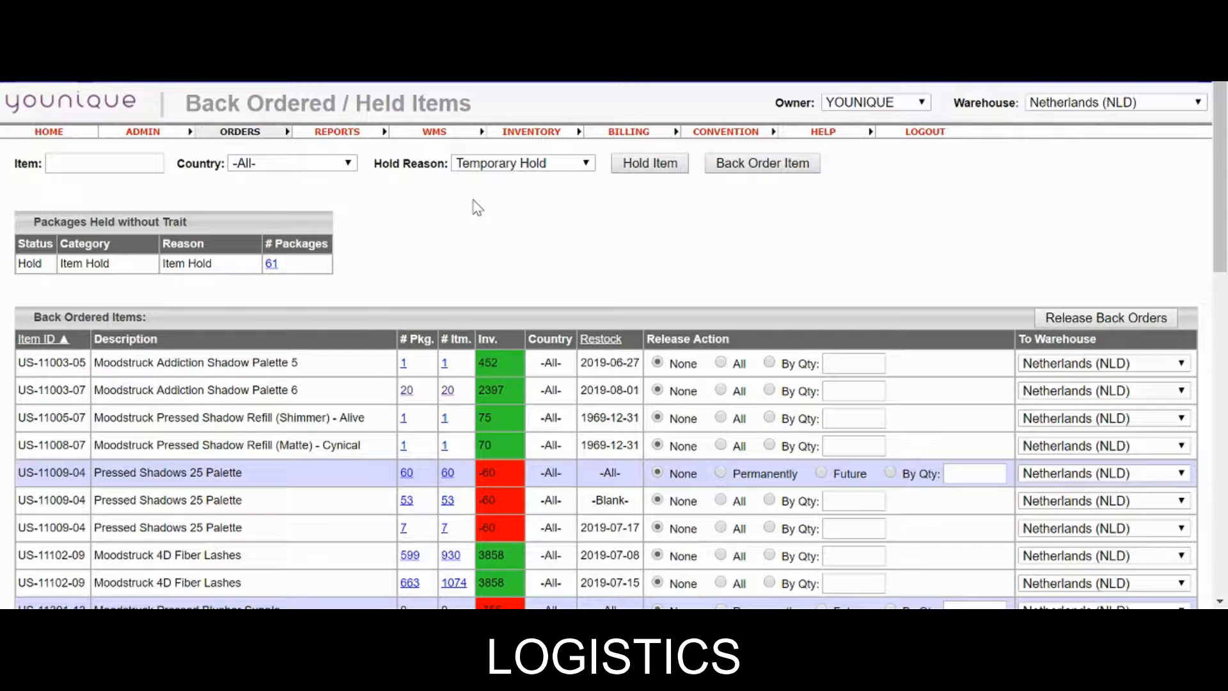
{"action": "left_click", "coordinate": [293, 167]}
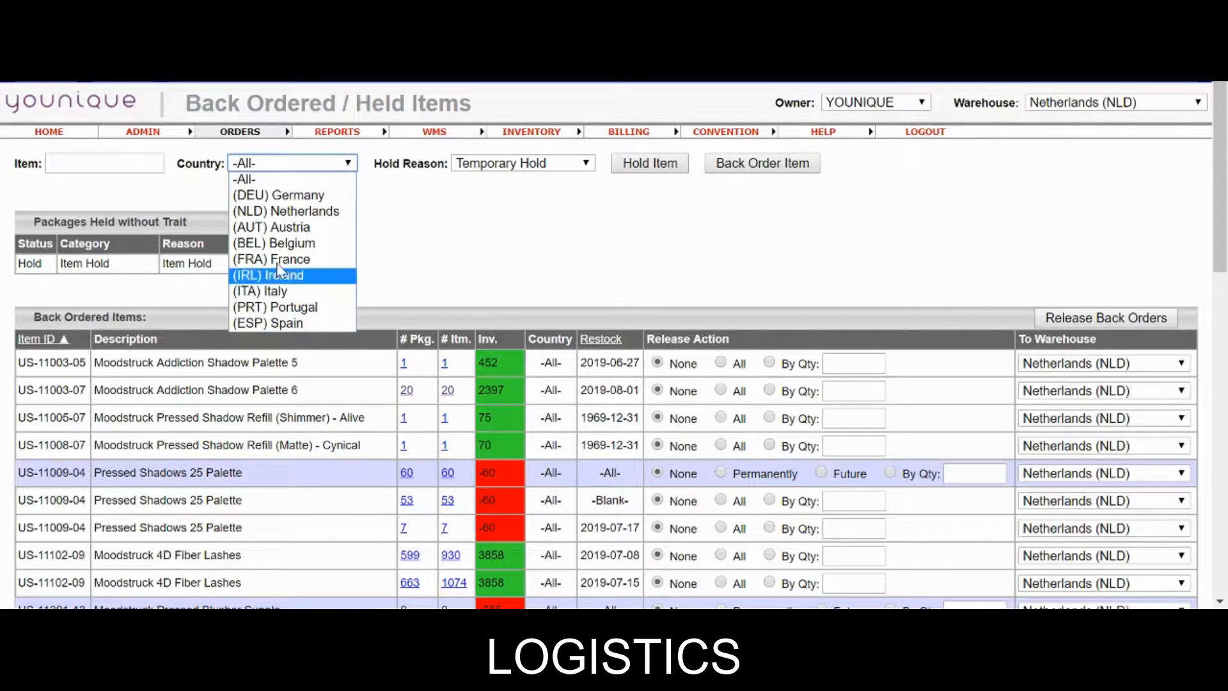
{"action": "left_click", "coordinate": [898, 218]}
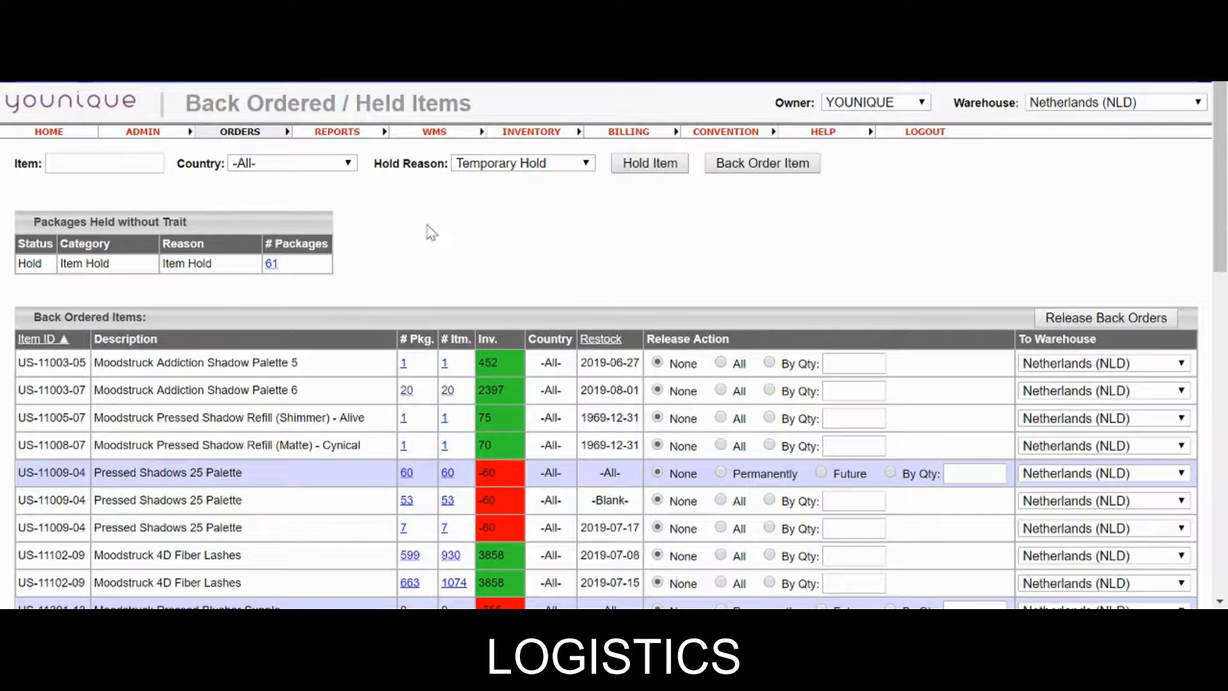
Switch the warehouse back to Lehi, Utah (LEHI)
{"action": "left_click", "coordinate": [1071, 106]}
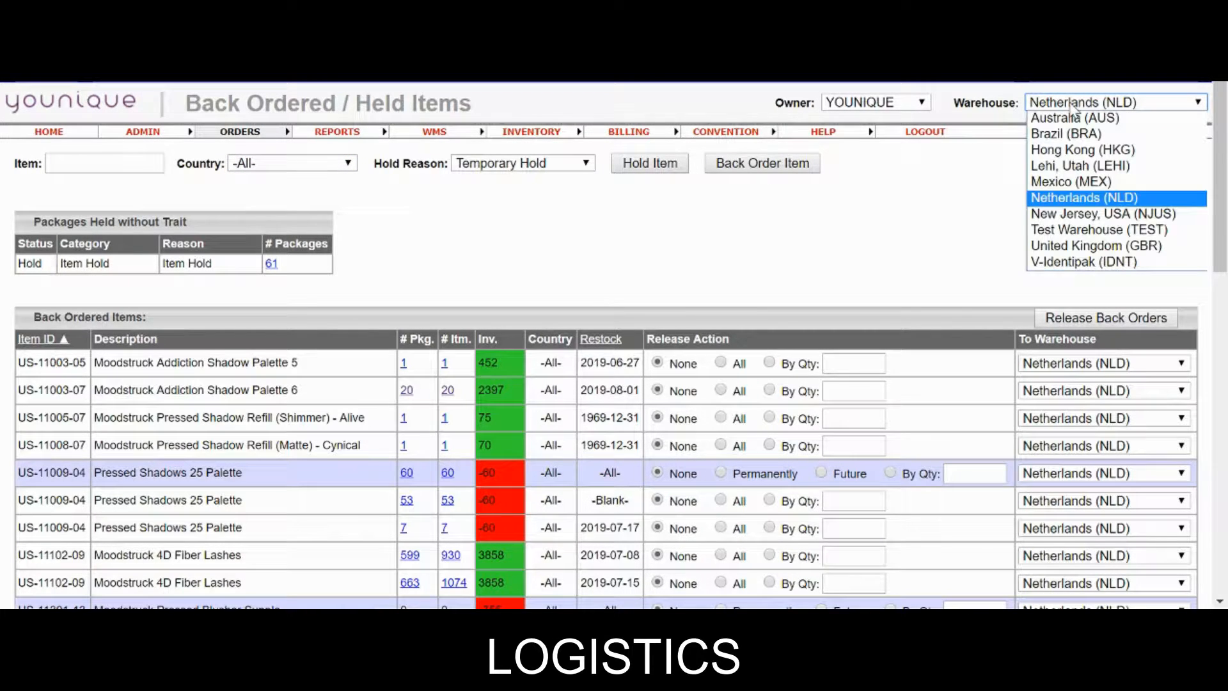
{"action": "left_click", "coordinate": [1069, 167]}
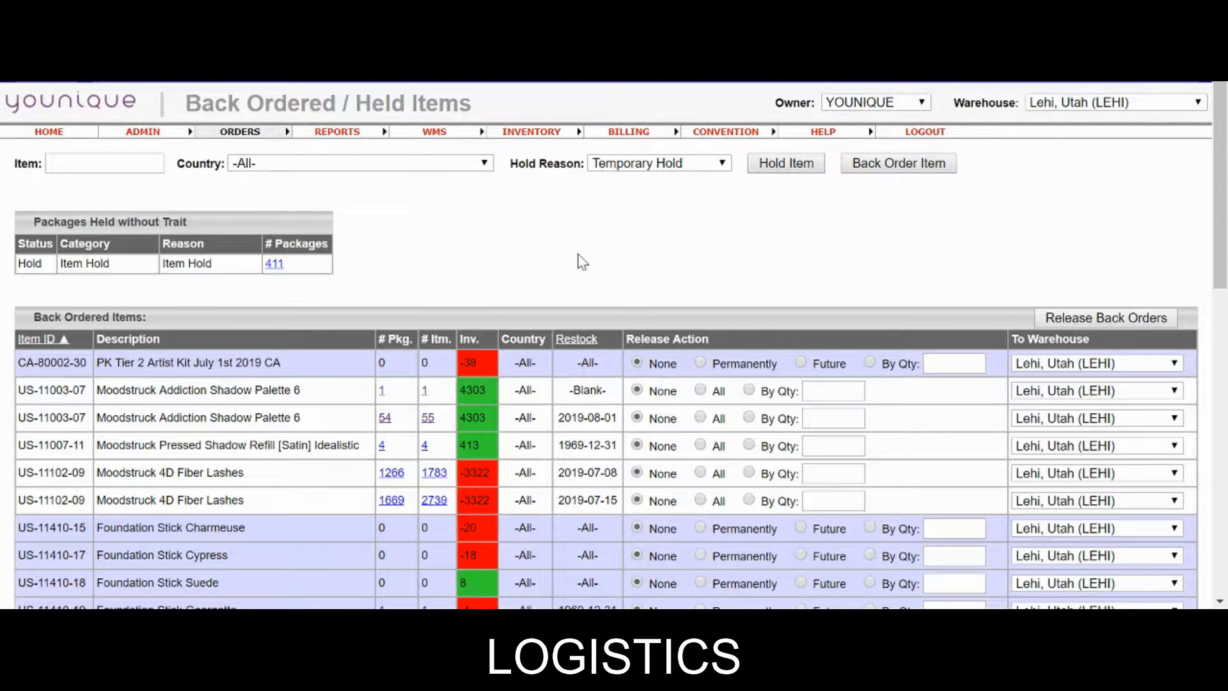
{"action": "left_click", "coordinate": [1083, 106]}
{"action": "left_click", "coordinate": [1067, 167]}
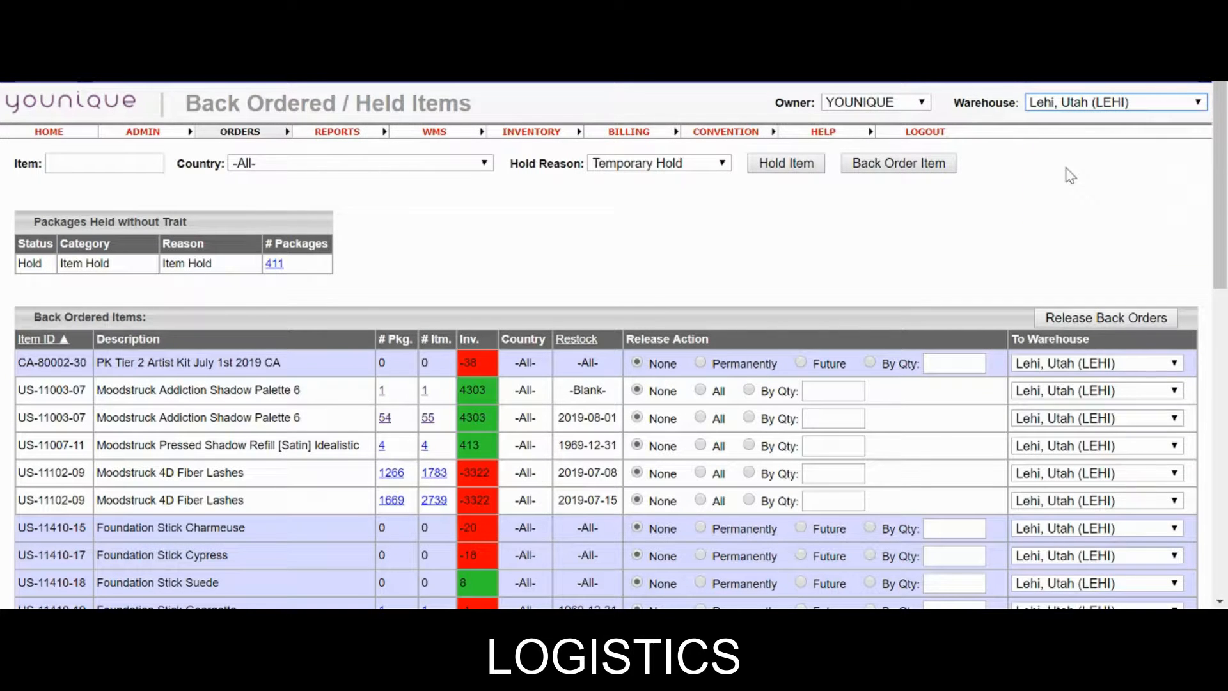
{"action": "left_click", "coordinate": [611, 218]}
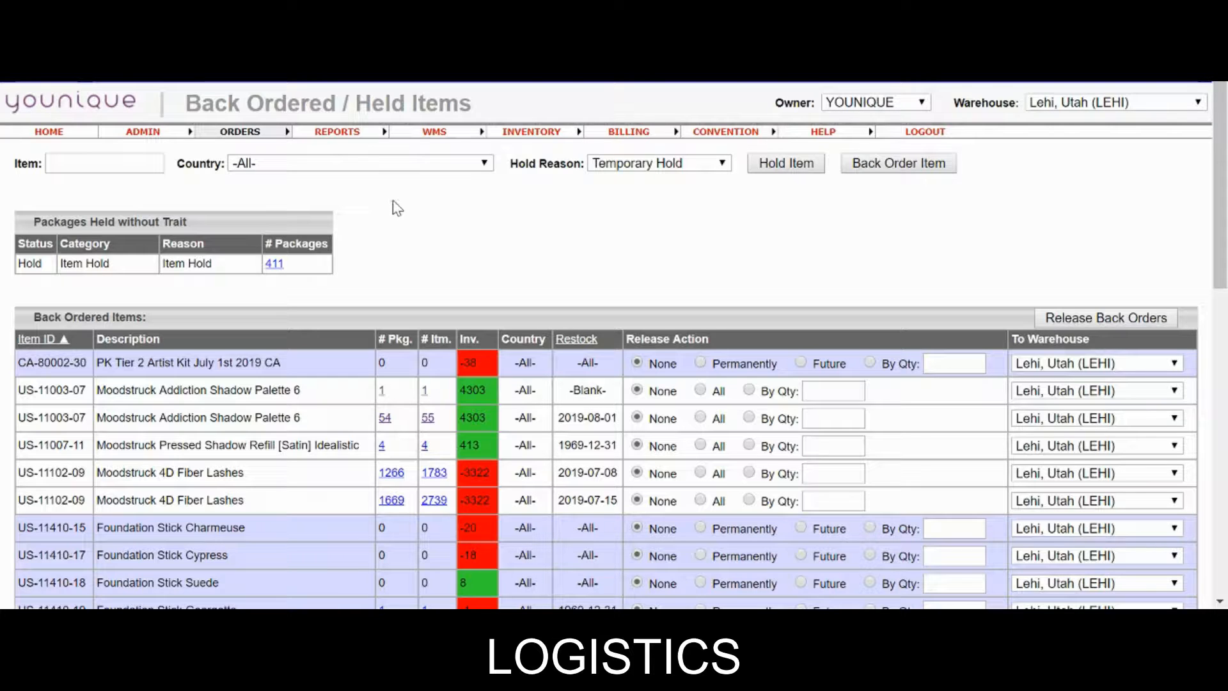
Select item US-31003-03, Addiction Shadow Palette Set of 3, and leave the country at -All-
{"action": "left_click", "coordinate": [96, 163]}
{"action": "type", "text": "us-31"}
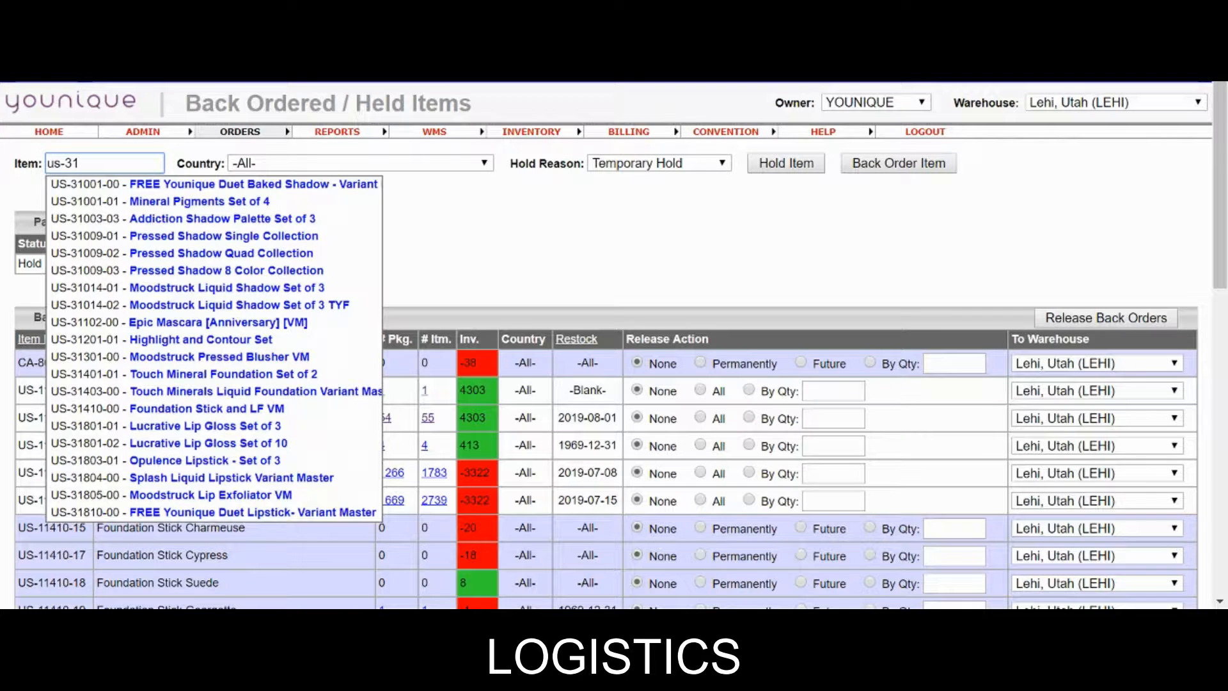
{"action": "left_click", "coordinate": [128, 218]}
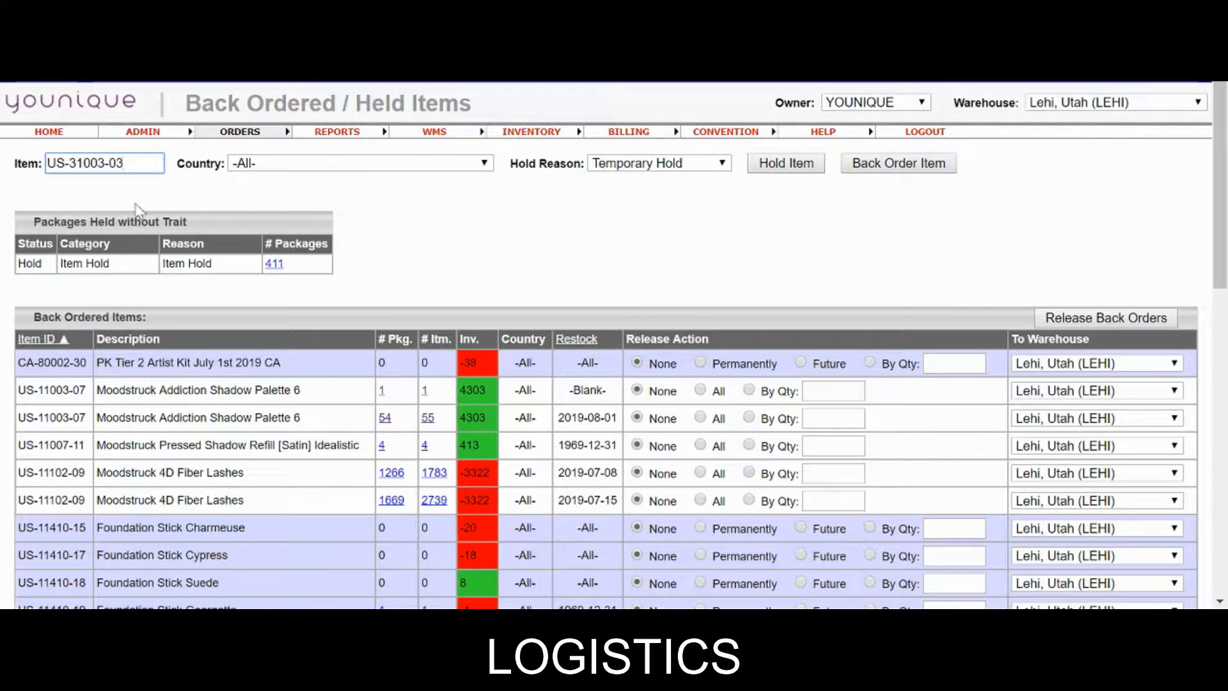
{"action": "left_click", "coordinate": [286, 168]}
{"action": "left_click", "coordinate": [289, 167]}
{"action": "left_click", "coordinate": [292, 166]}
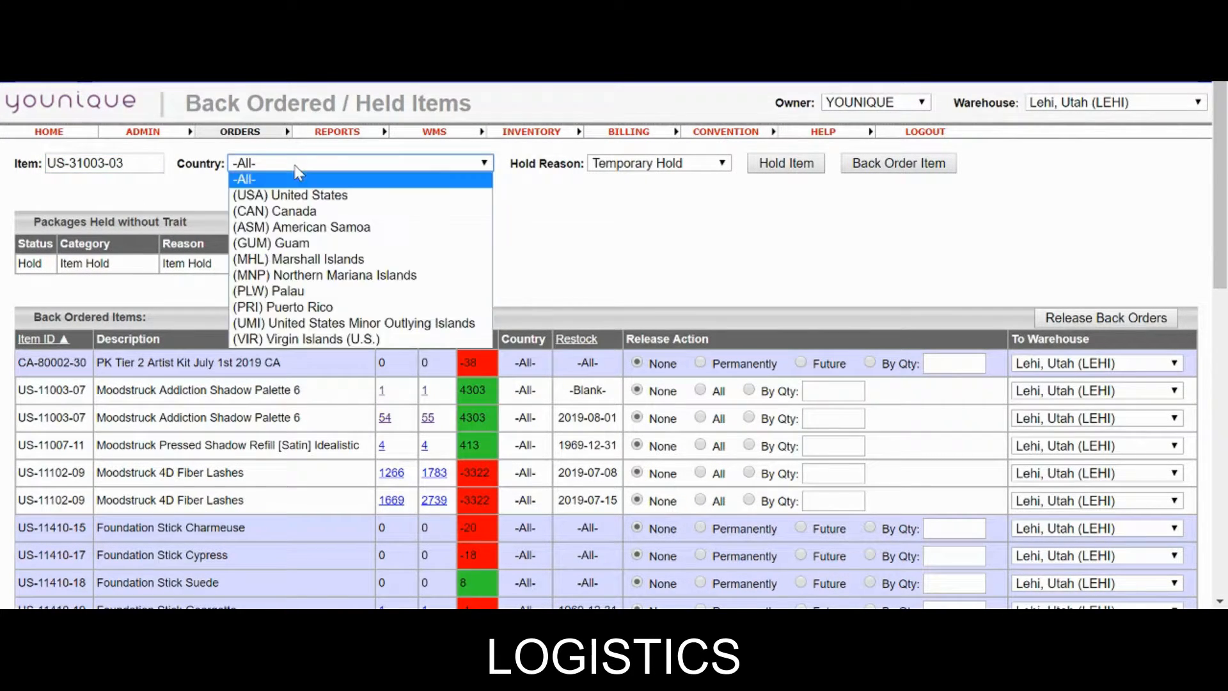
{"action": "left_click", "coordinate": [295, 165]}
{"action": "left_click", "coordinate": [240, 131]}
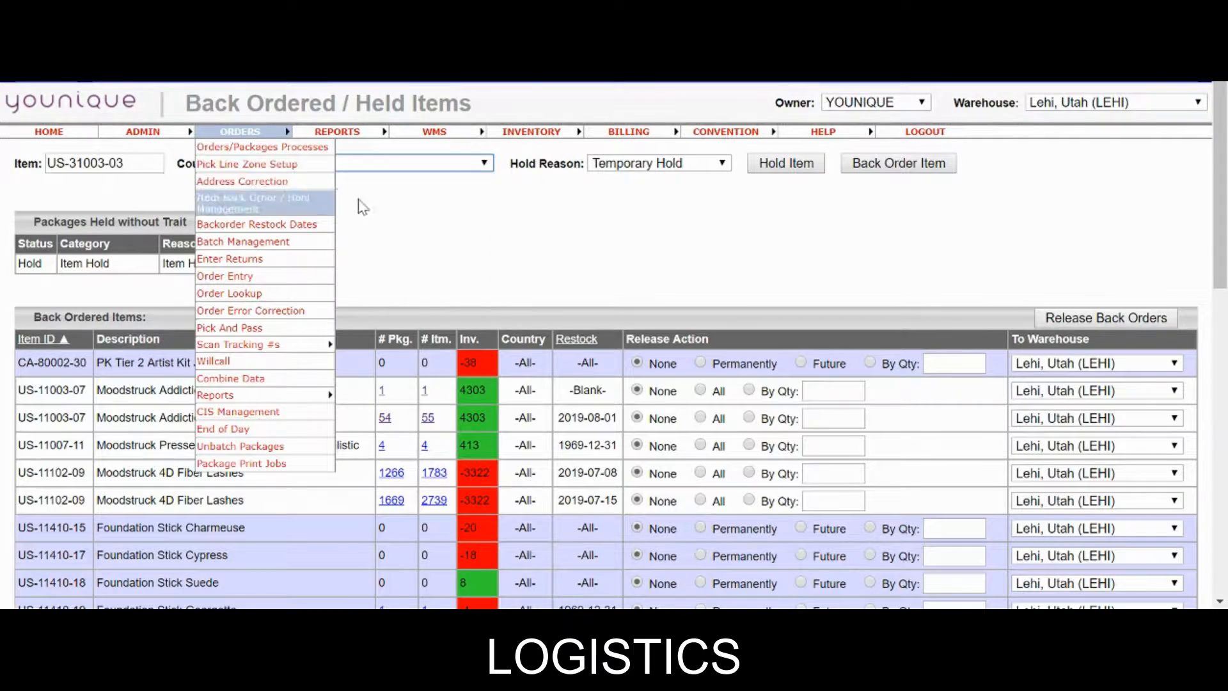
{"action": "scroll", "coordinate": [501, 260], "scroll_direction": "down", "scroll_amount": 13}
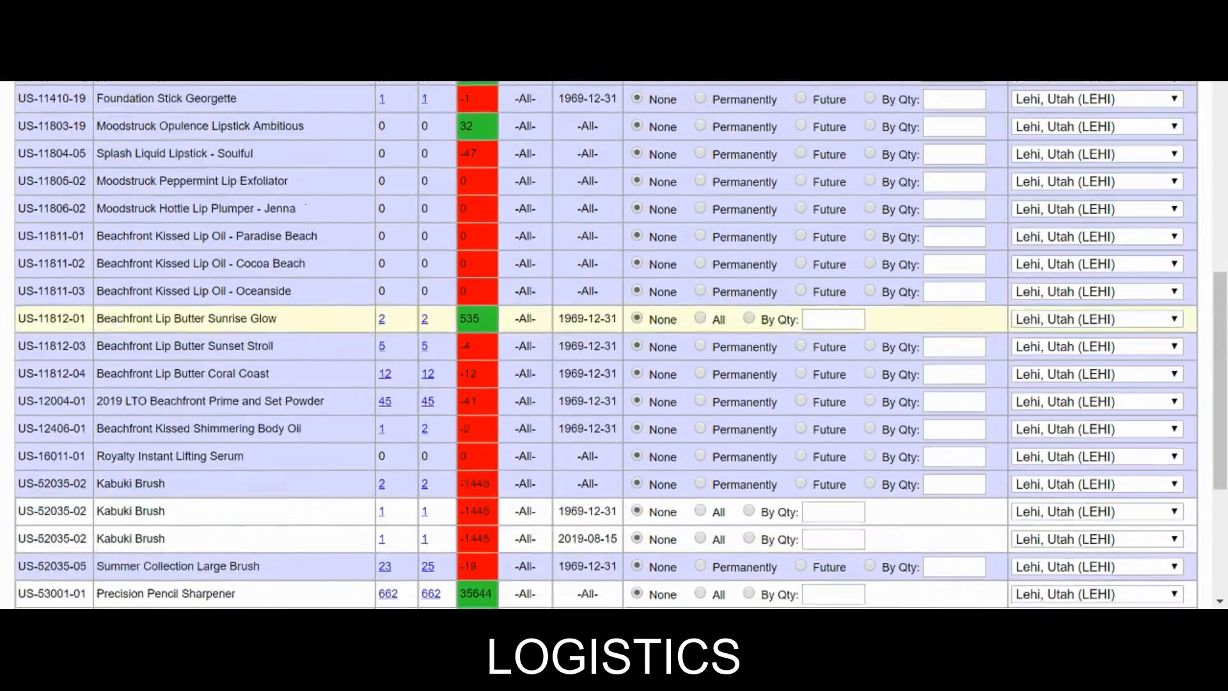
{"action": "scroll", "coordinate": [512, 267], "scroll_direction": "up", "scroll_amount": 15}
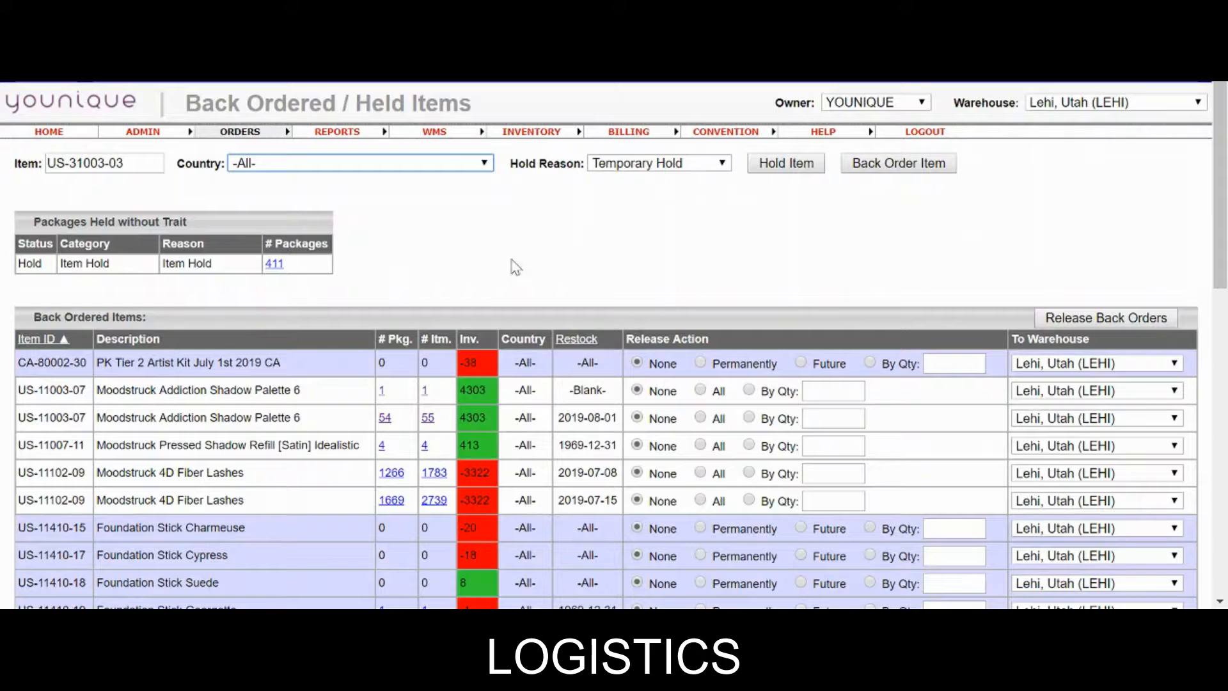
{"action": "left_click", "coordinate": [447, 213]}
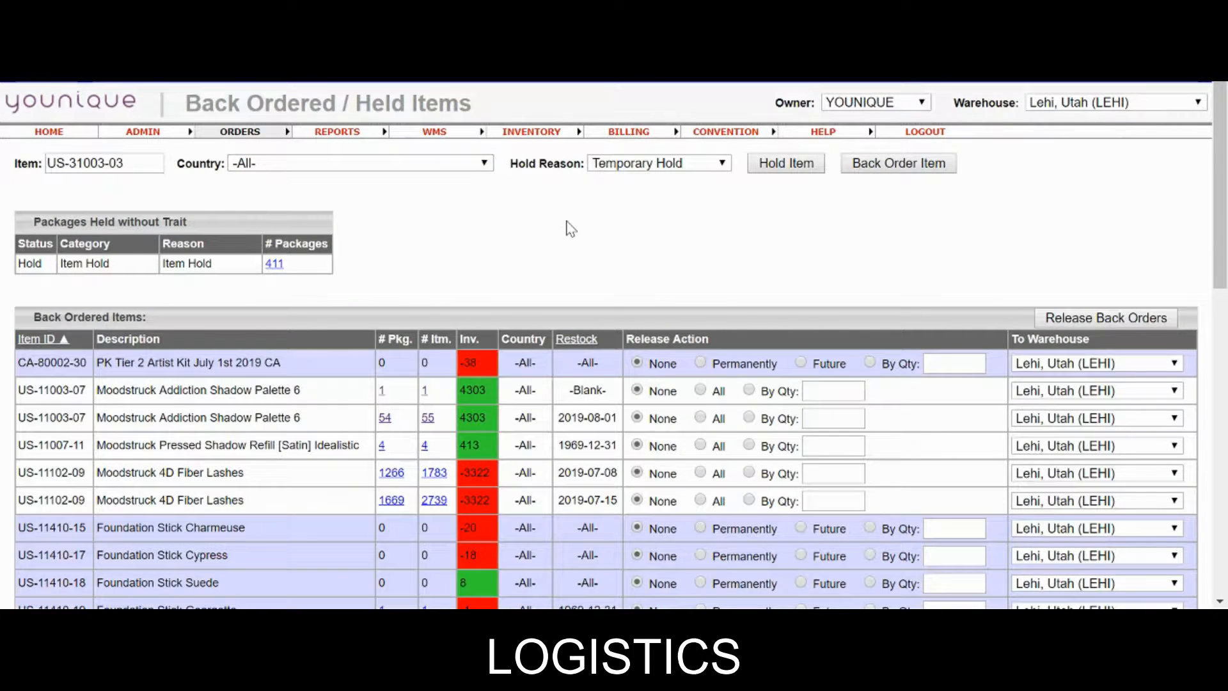
Set the hold reason to Awaiting Cycle Count and place the selected item on hold
{"action": "left_click", "coordinate": [631, 170]}
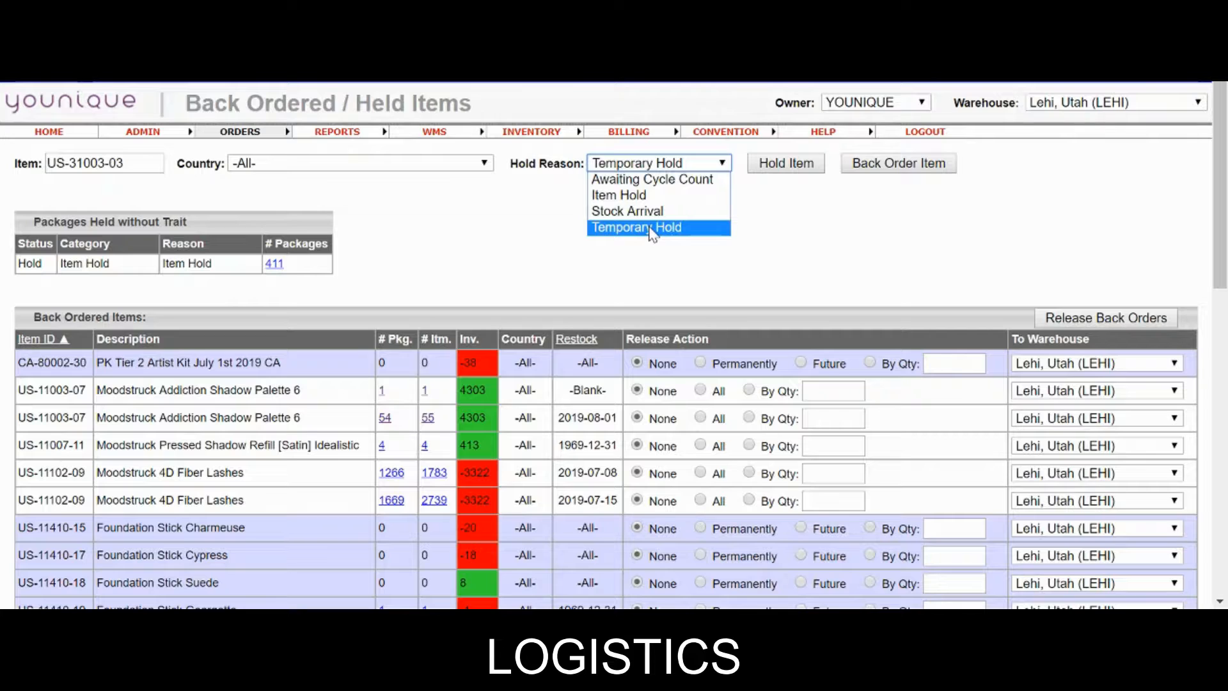
{"action": "left_click", "coordinate": [689, 182]}
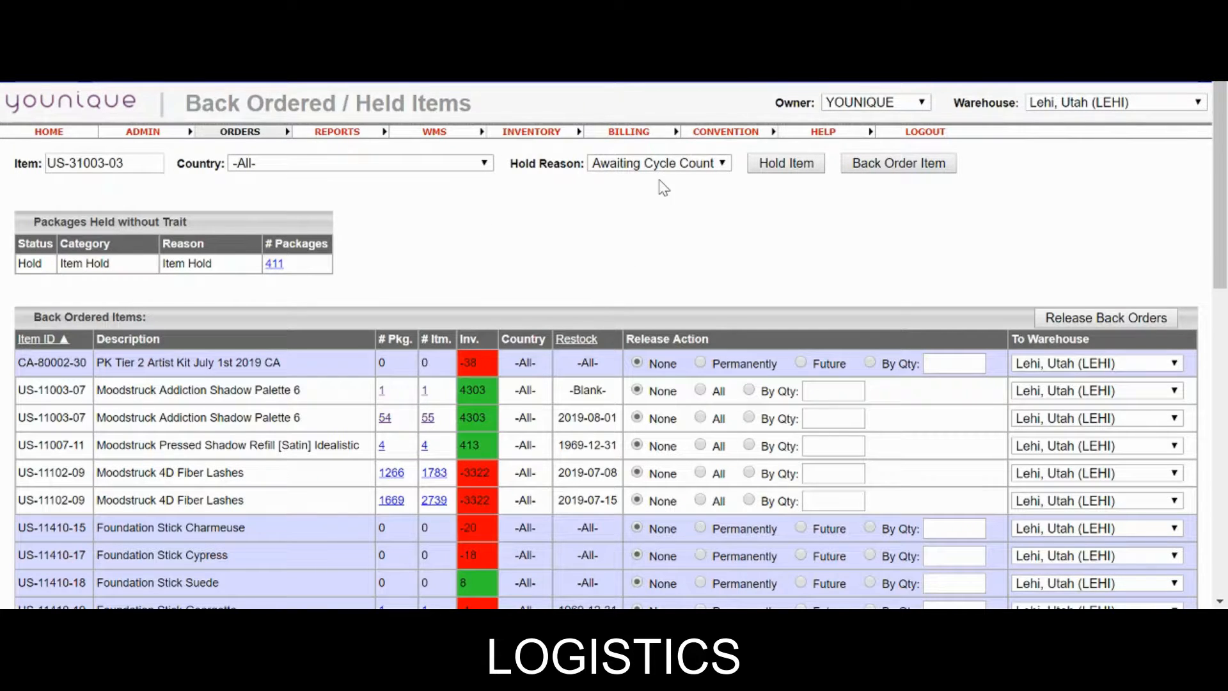
{"action": "left_click", "coordinate": [800, 171]}
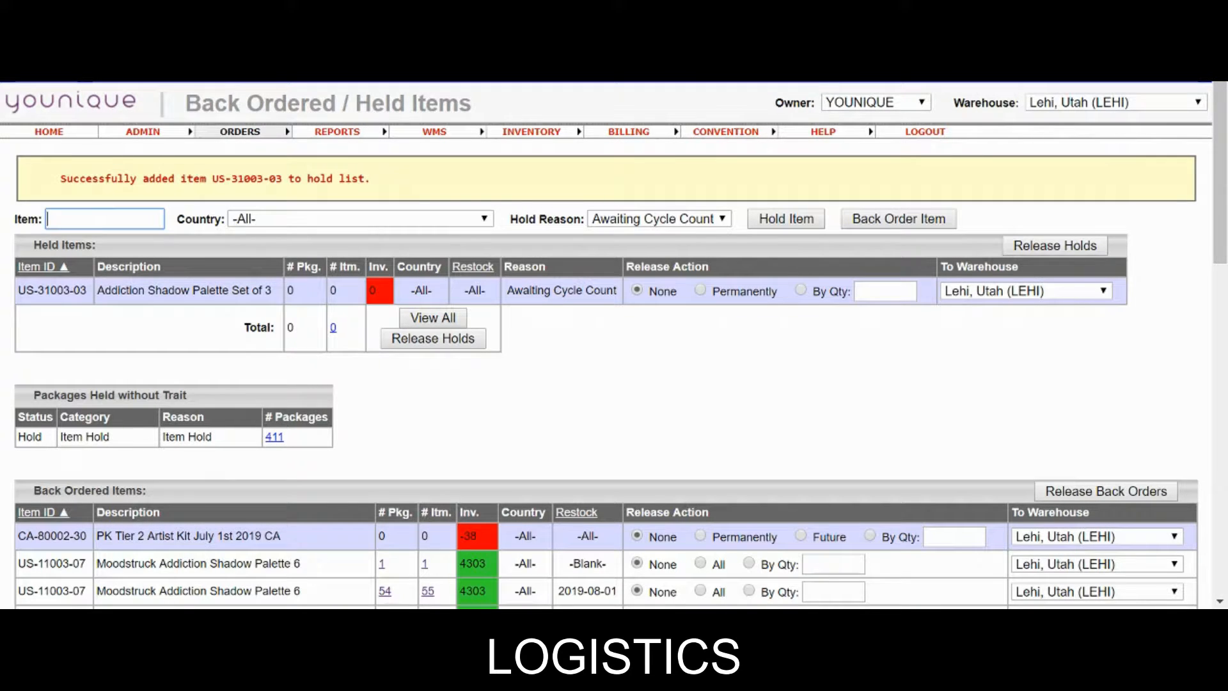
Examine the held item's entry, including its package and item counts, and the warehouse options
{"action": "left_click", "coordinate": [587, 347]}
{"action": "left_click", "coordinate": [1072, 105]}
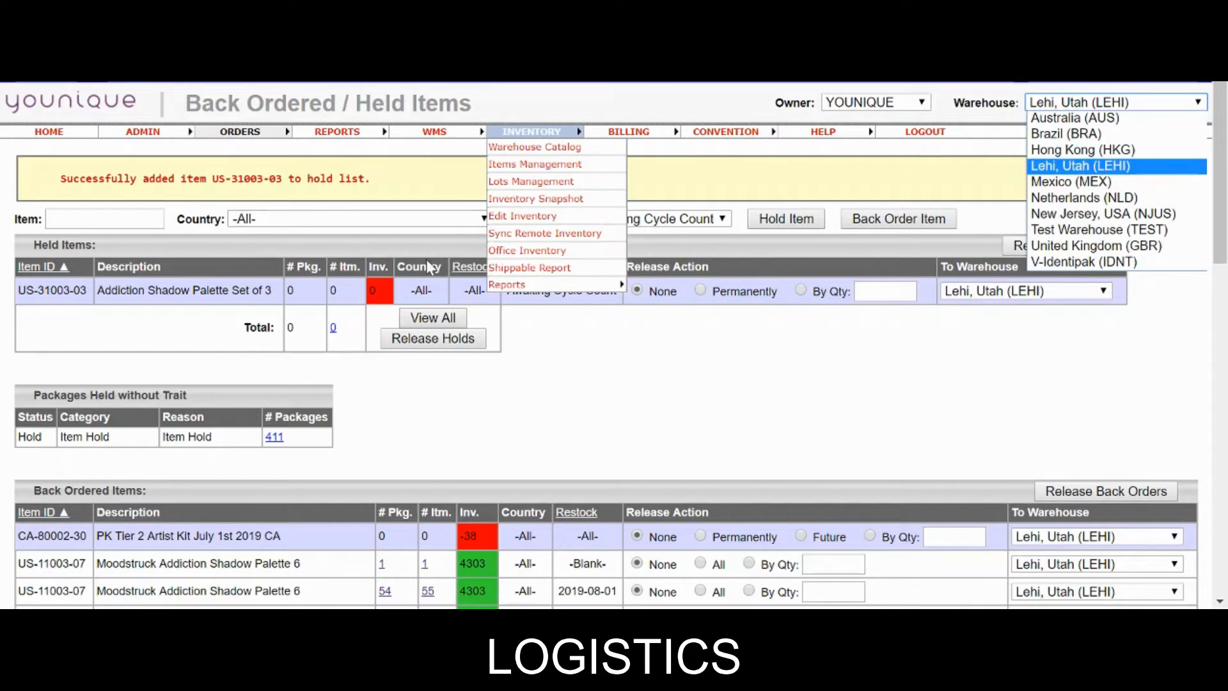
{"action": "left_click", "coordinate": [782, 351]}
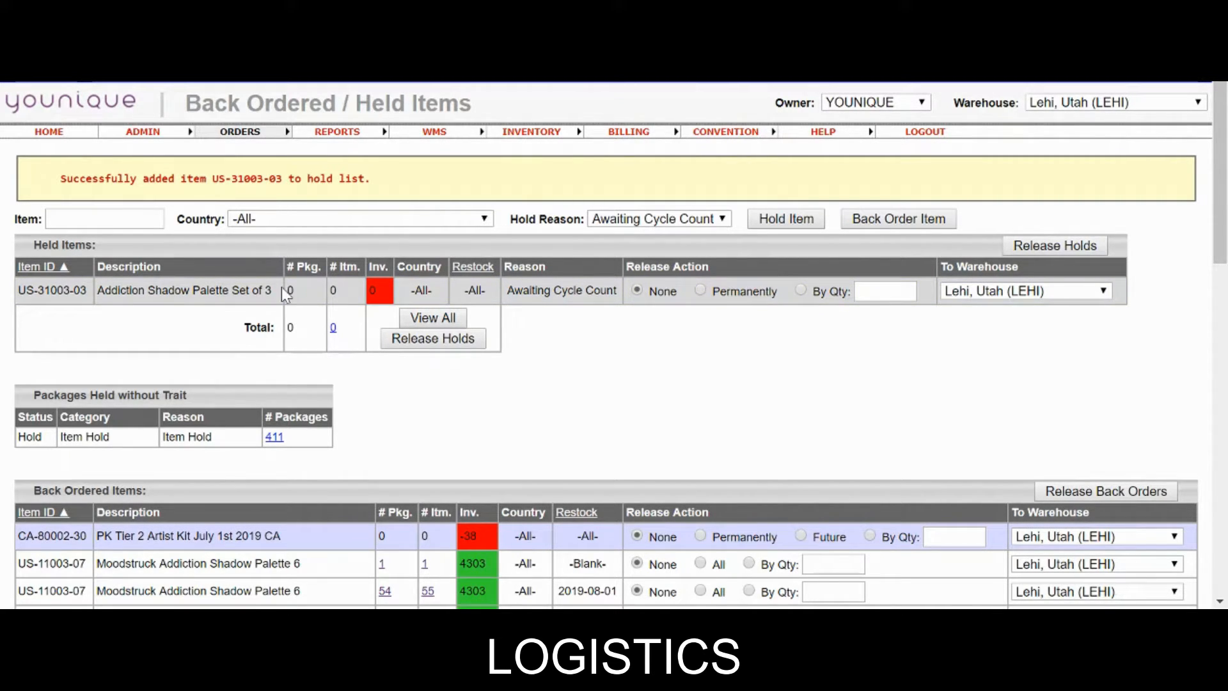
{"action": "left_click_drag", "start_coordinate": [282, 287], "coordinate": [358, 298]}
{"action": "left_click", "coordinate": [358, 297]}
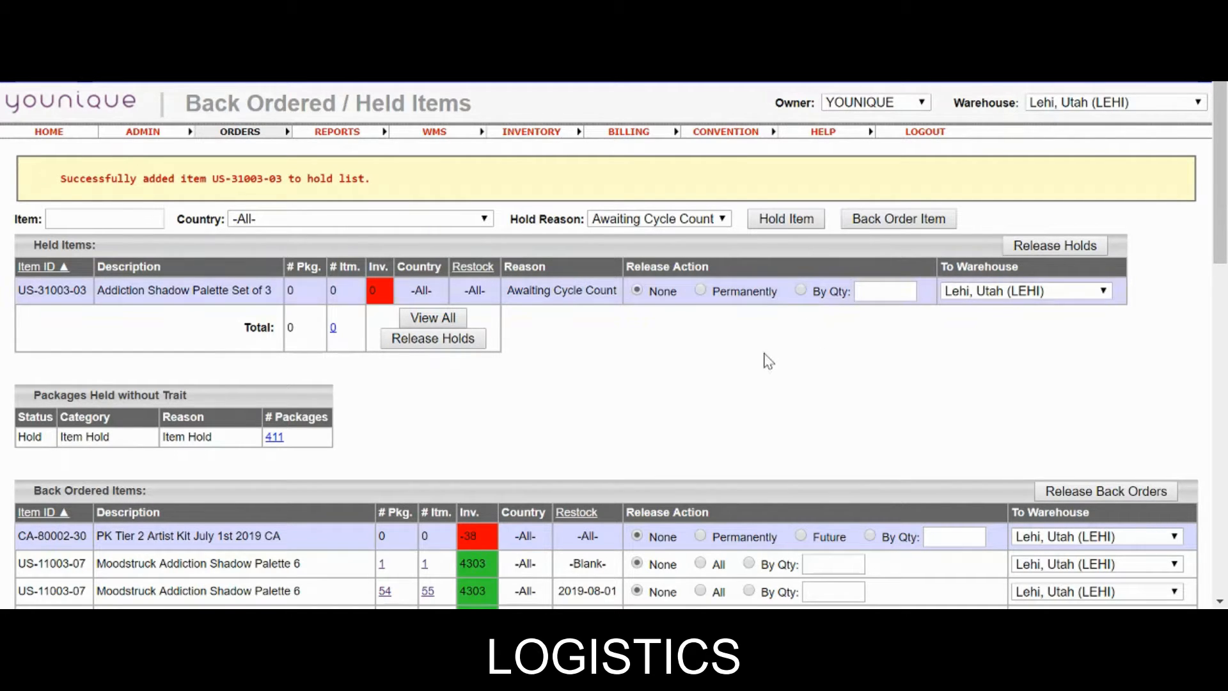
Permanently release the hold on item US-31003-03, Addiction Shadow Palette Set of 3
{"action": "left_click", "coordinate": [700, 291]}
{"action": "left_click", "coordinate": [413, 344]}
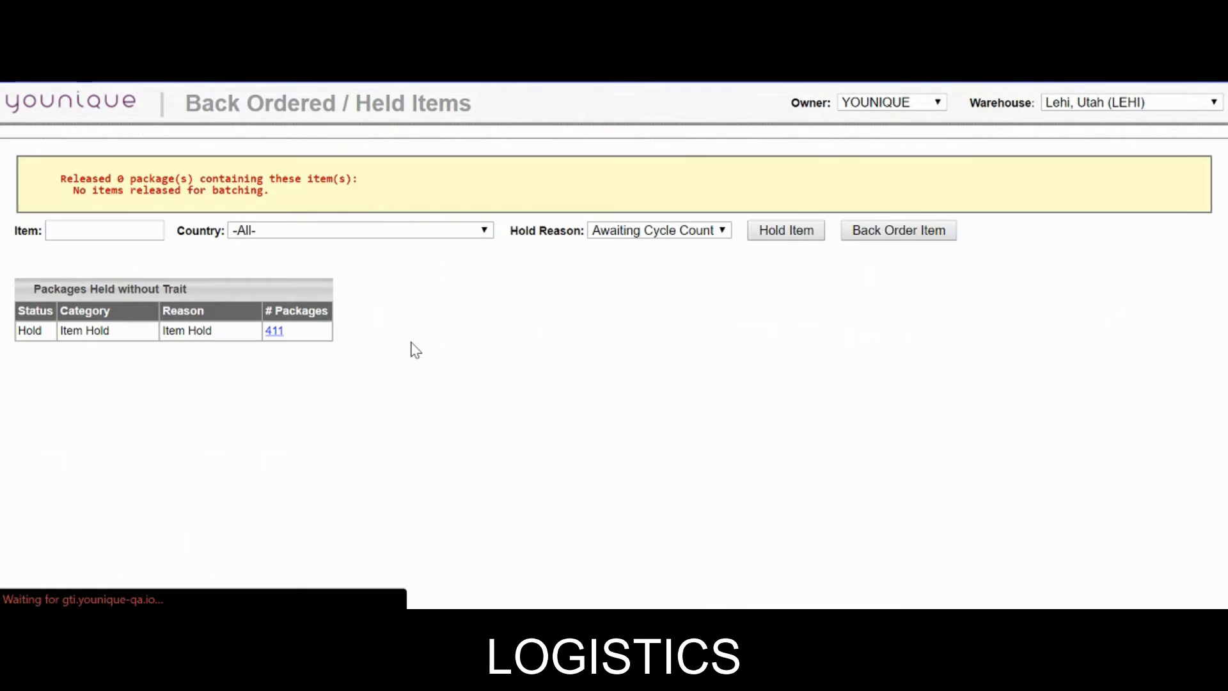